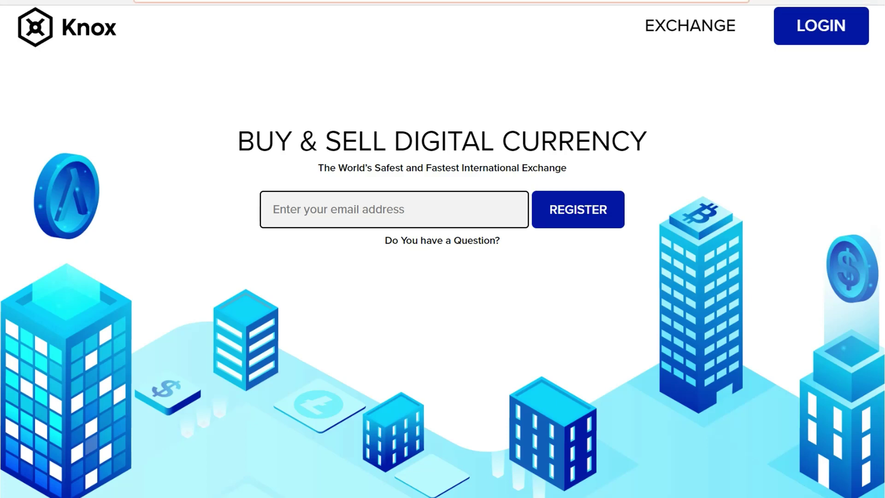
{"action": "key", "text": "ctrl+l"}
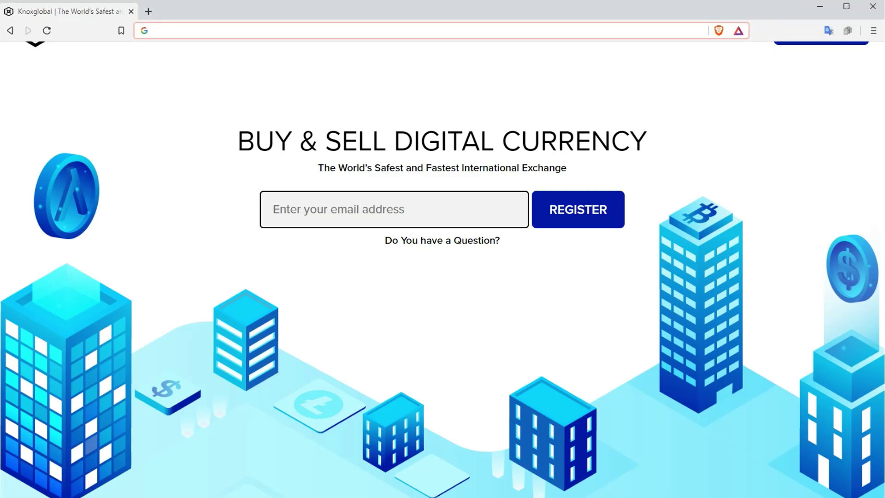
{"action": "type", "text": "www.knoxgl"}
{"action": "type", "text": "obal.com"}
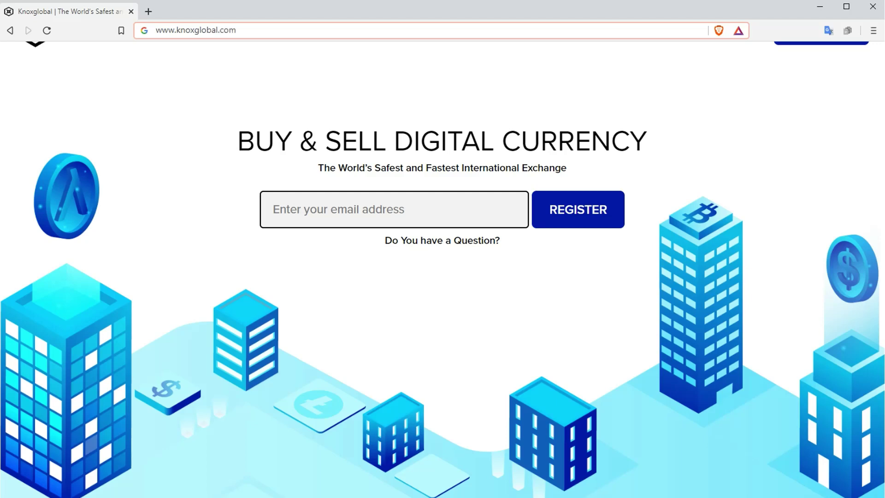
{"action": "key", "text": "Return"}
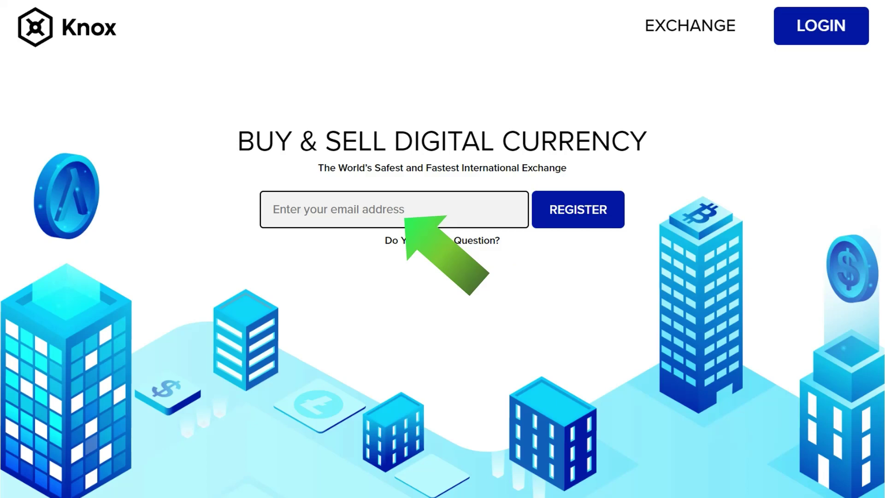
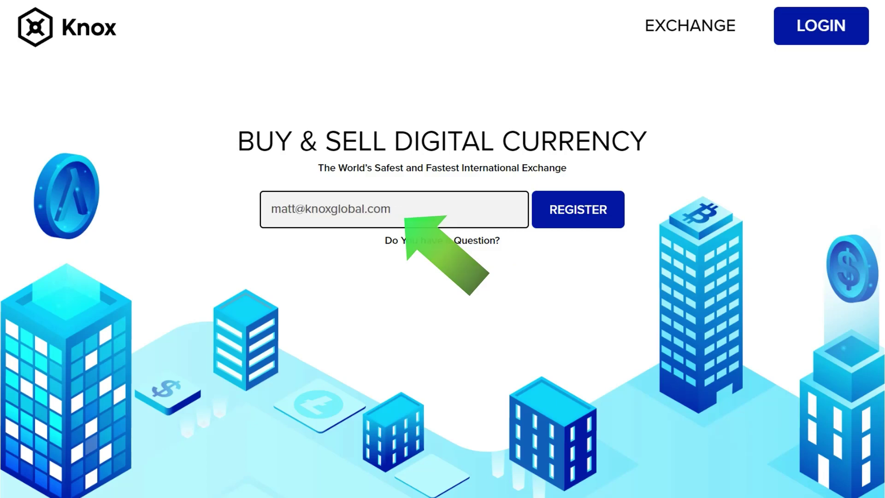
{"action": "left_click", "coordinate": [557, 225]}
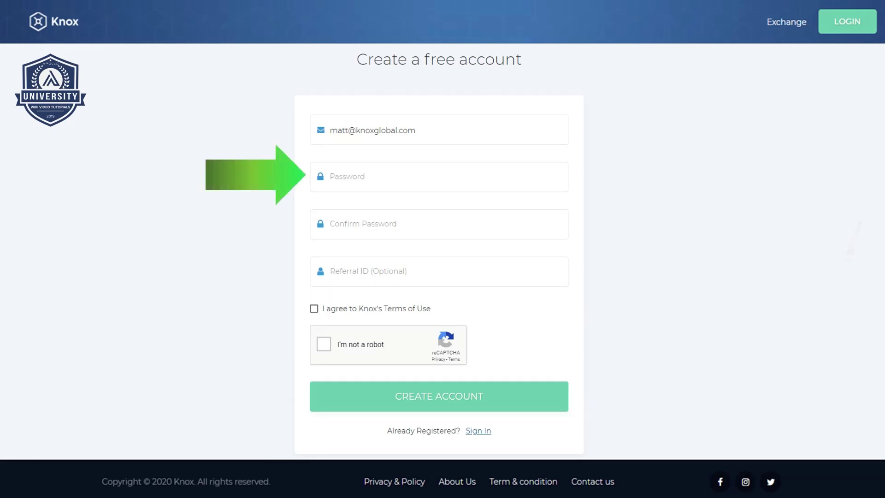
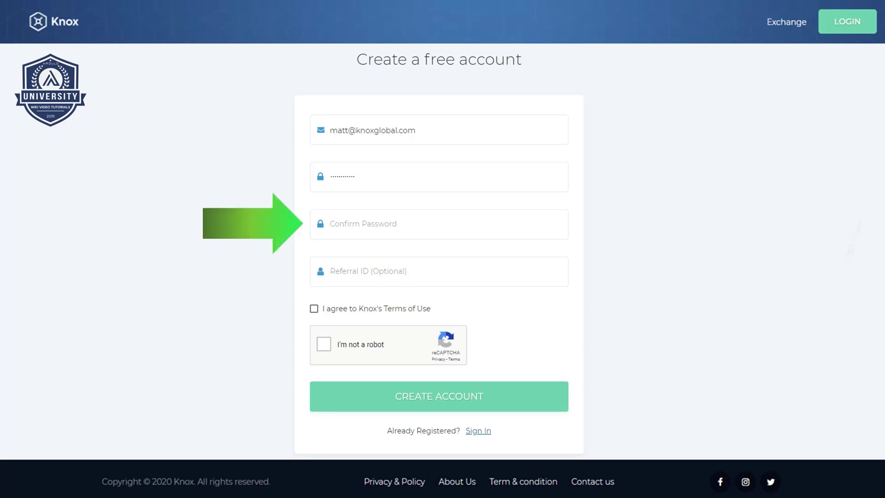
{"action": "key", "text": "ctrl+v"}
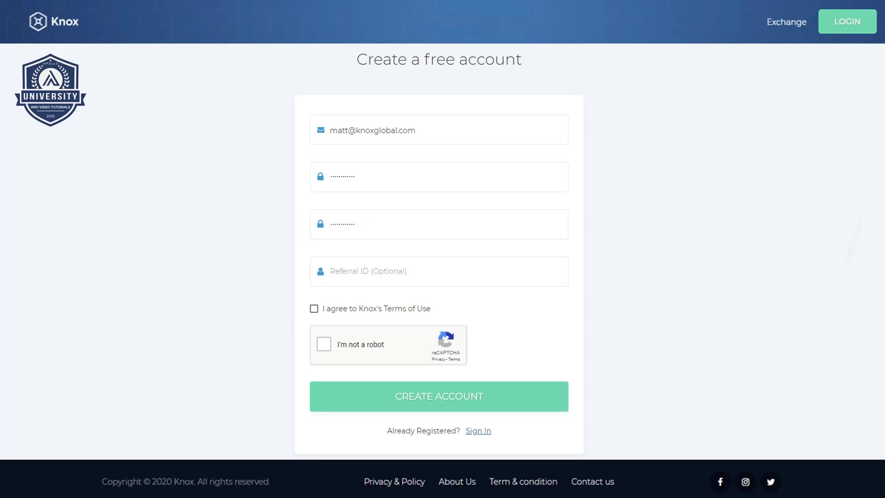
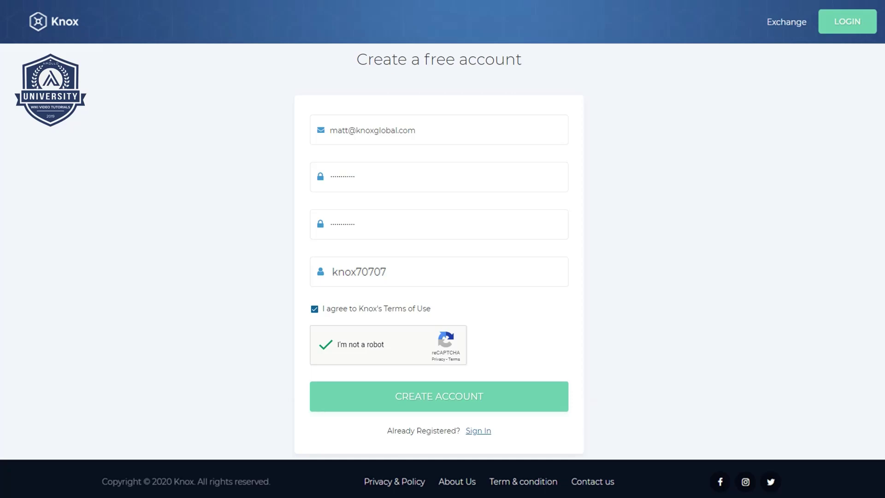
{"action": "left_click", "coordinate": [424, 409]}
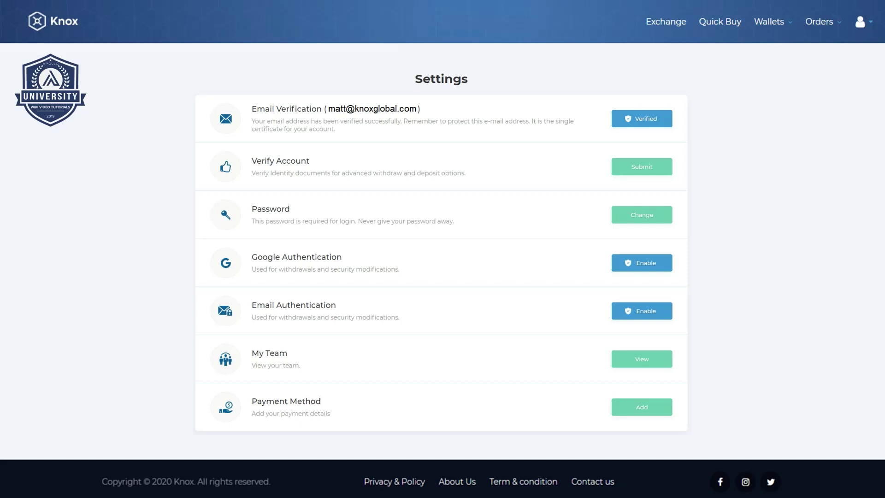
Step: Reach the Settings page from the user menu, showing the email as verified
{"action": "left_click", "coordinate": [861, 23]}
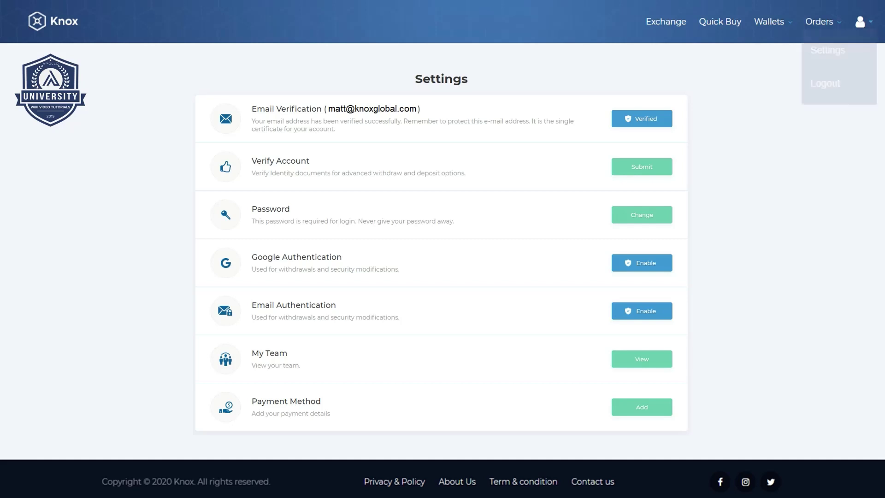
{"action": "left_click", "coordinate": [847, 56]}
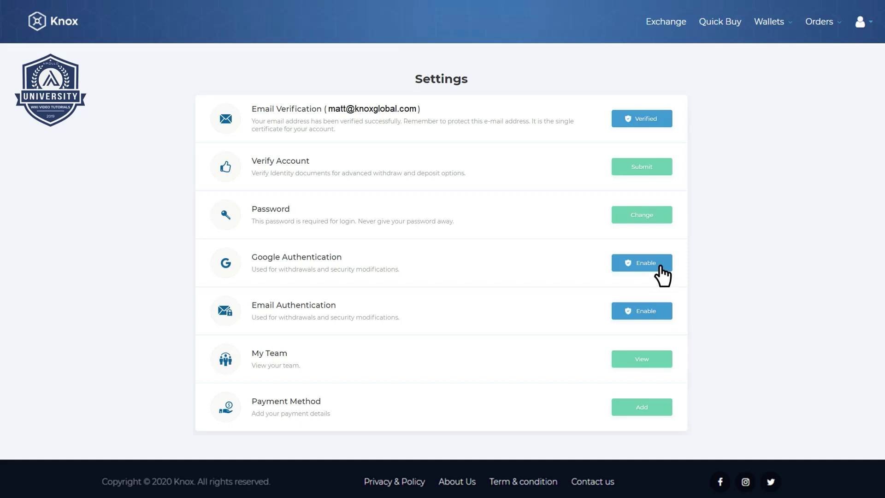
Step: Enable Google Authentication by confirming the key is saved and submitting the token
{"action": "left_click", "coordinate": [660, 267]}
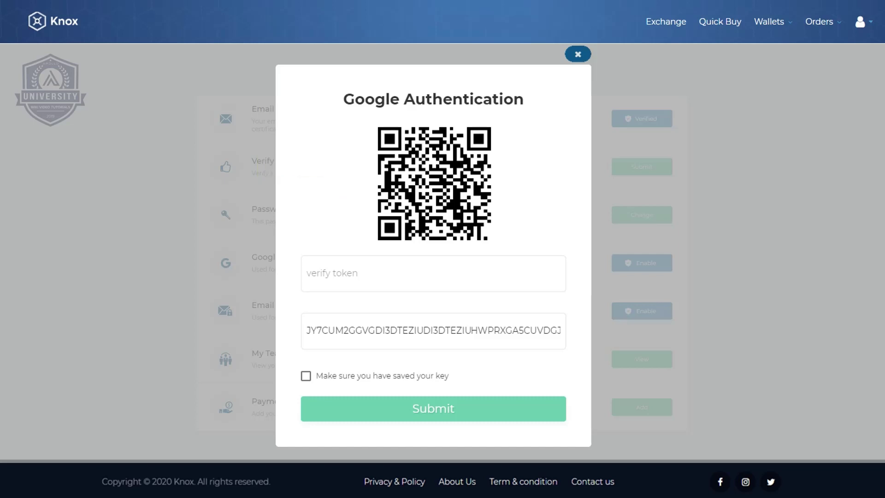
{"action": "left_click", "coordinate": [306, 376]}
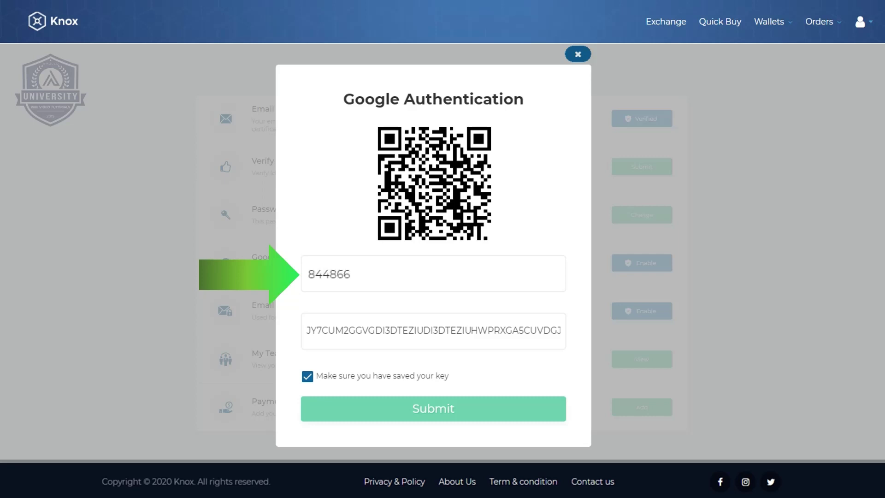
{"action": "left_click", "coordinate": [499, 415]}
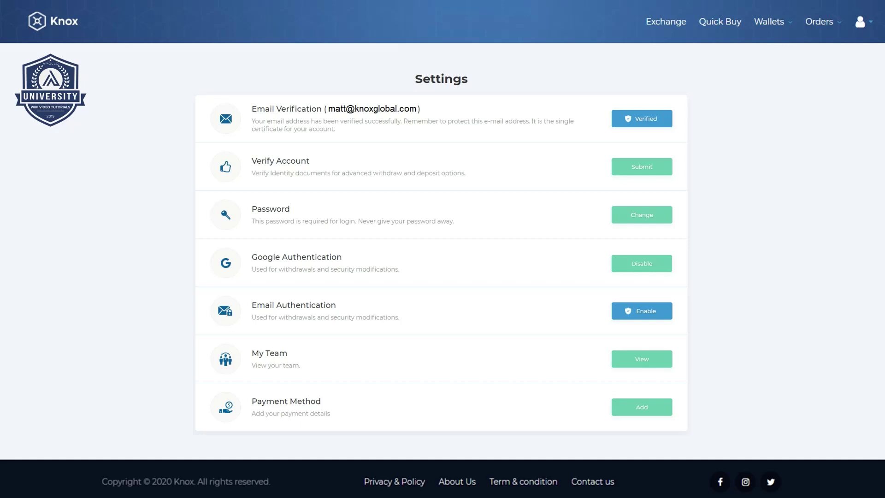
Step: Enable Email Authentication by submitting the token sent to the email
{"action": "left_click", "coordinate": [660, 321]}
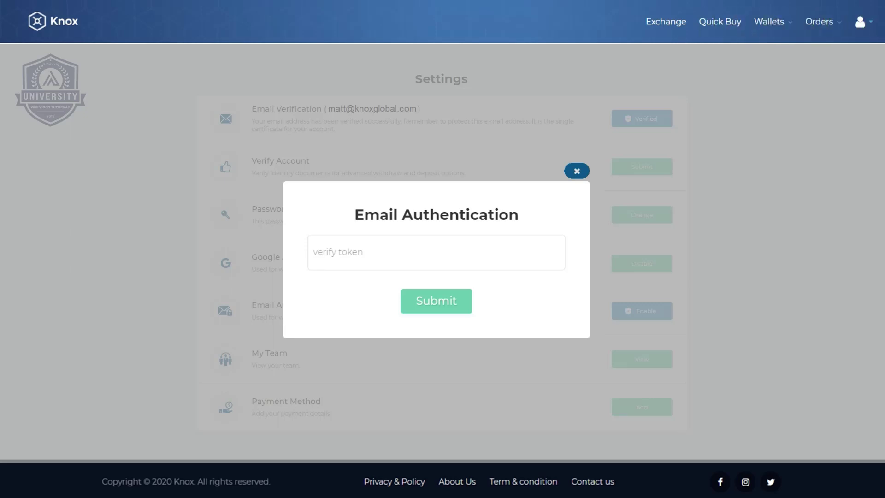
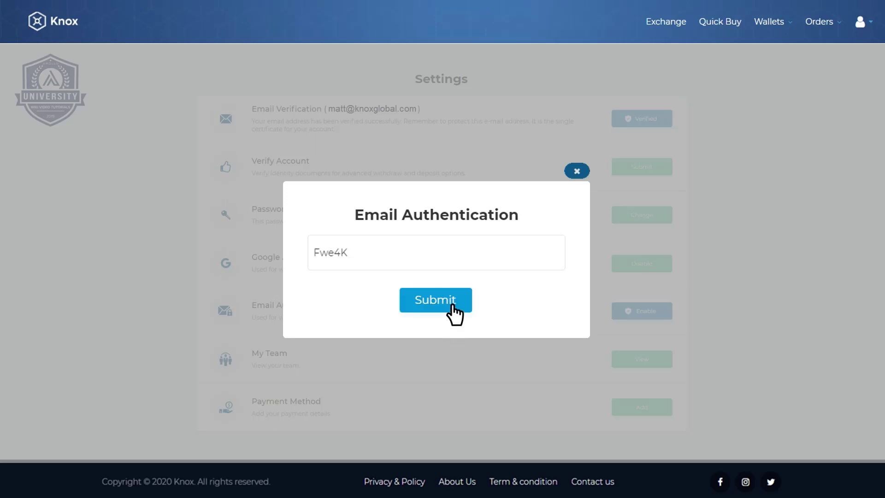
{"action": "left_click", "coordinate": [455, 314]}
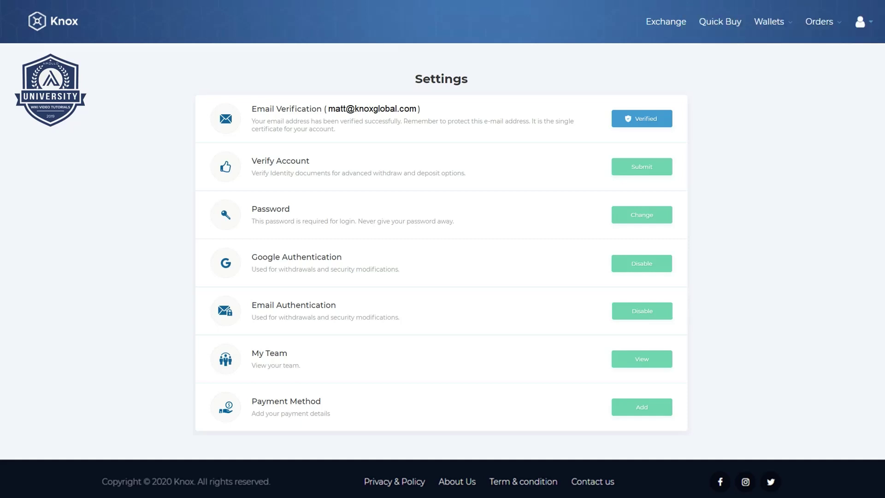
{"action": "left_click", "coordinate": [661, 370]}
Step: Start Verify Account and fill name, birth date, mobile, Hamilton, New Zealand, postcode 3210
{"action": "left_click", "coordinate": [661, 174]}
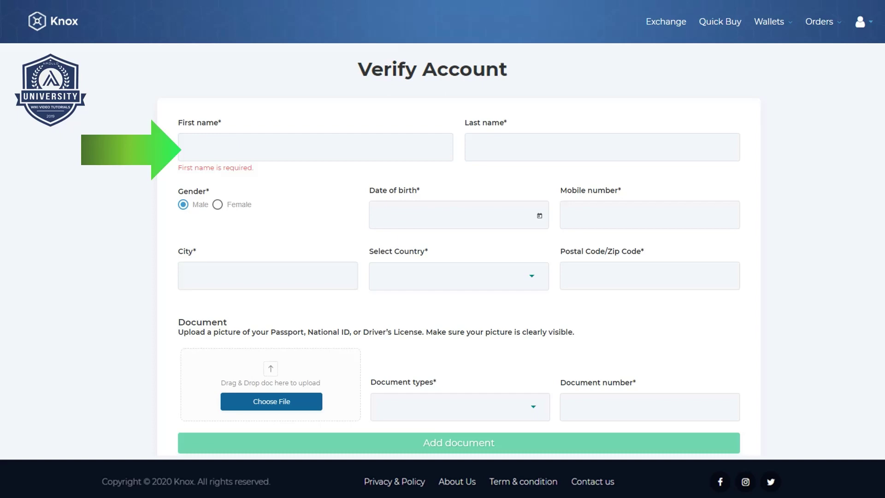
{"action": "type", "text": "John"}
{"action": "type", "text": "Doe"}
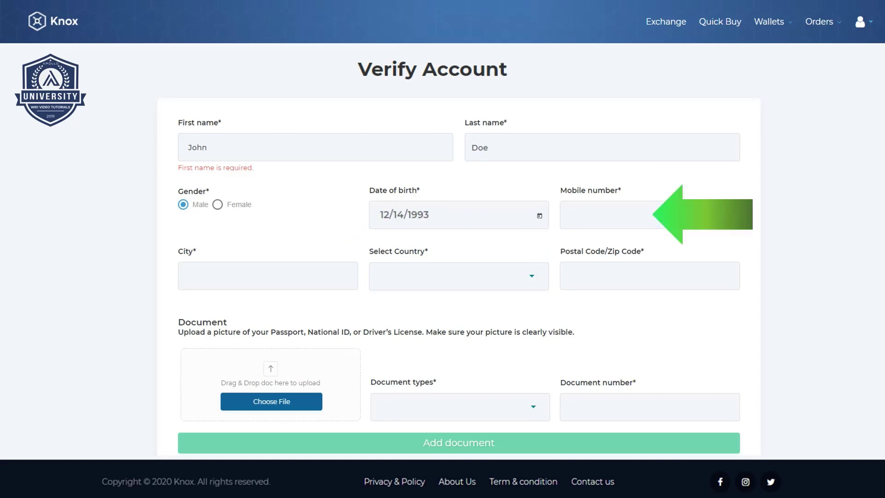
{"action": "type", "text": "Hamilton"}
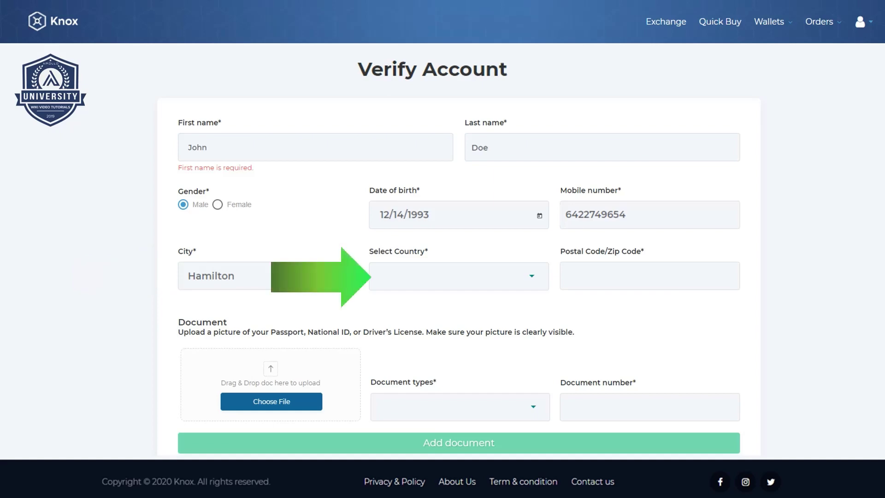
{"action": "left_click", "coordinate": [533, 290]}
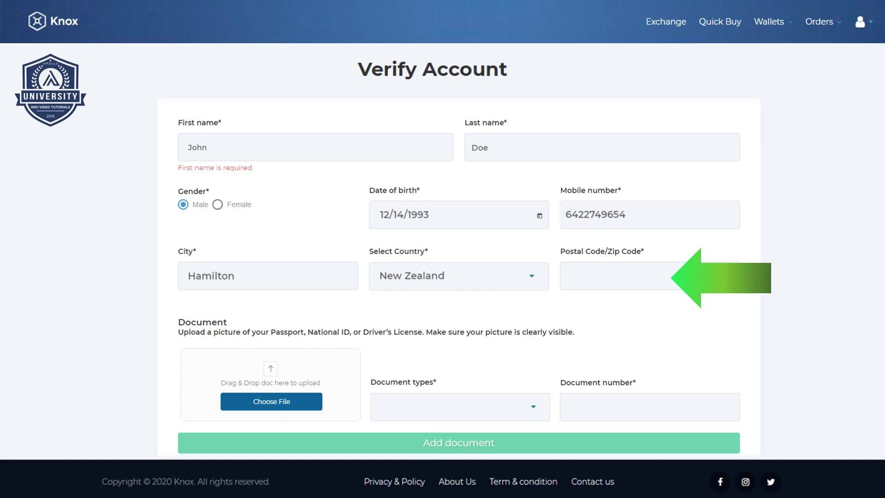
{"action": "type", "text": "321"}
{"action": "type", "text": "0"}
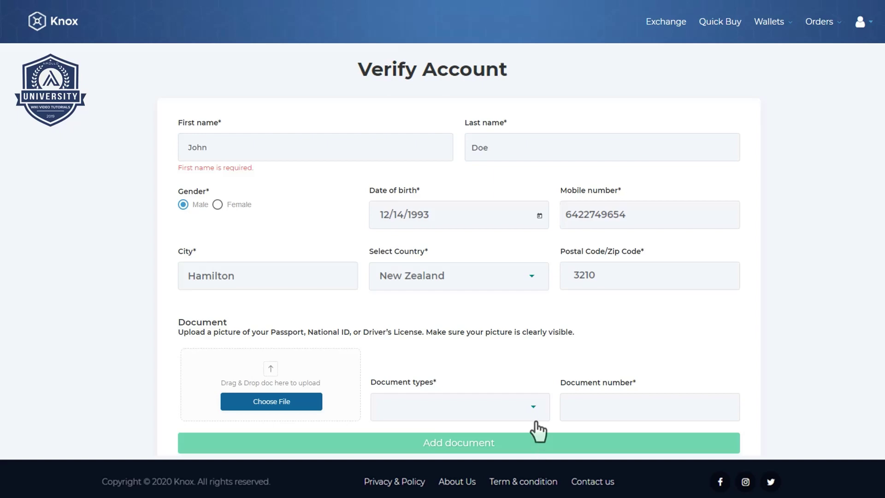
{"action": "left_click", "coordinate": [537, 411]}
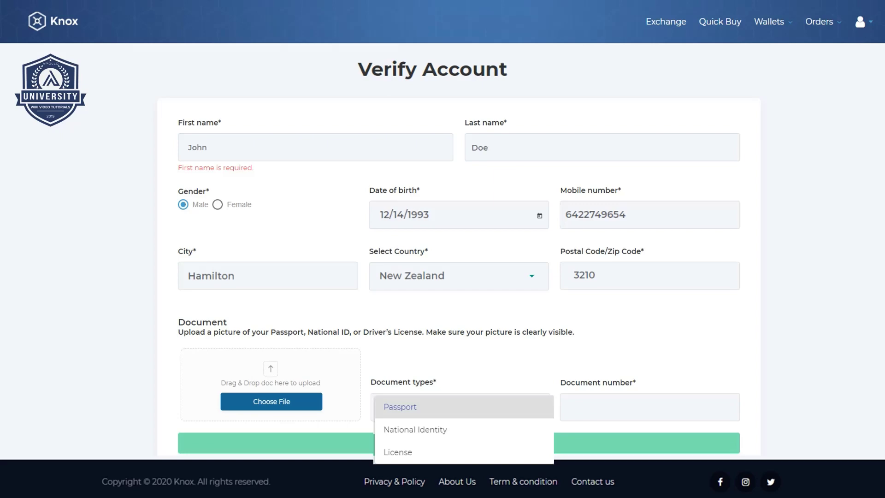
{"action": "key", "text": "Return"}
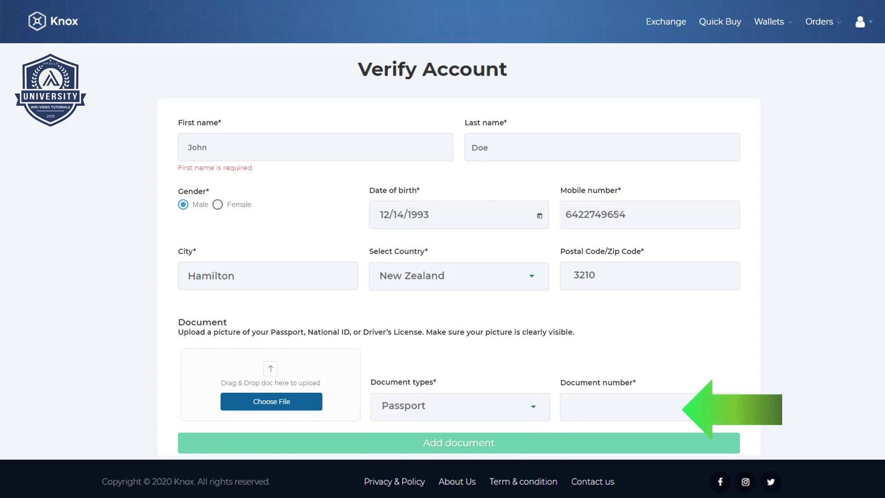
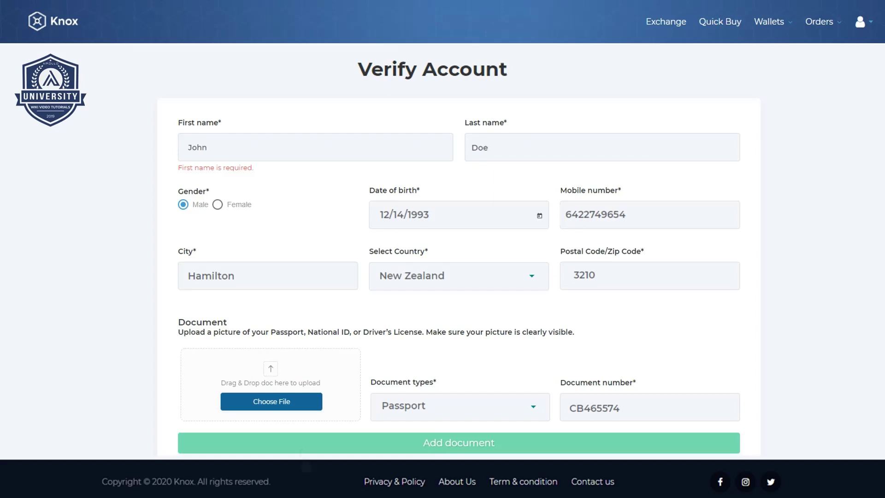
{"action": "left_click", "coordinate": [302, 407]}
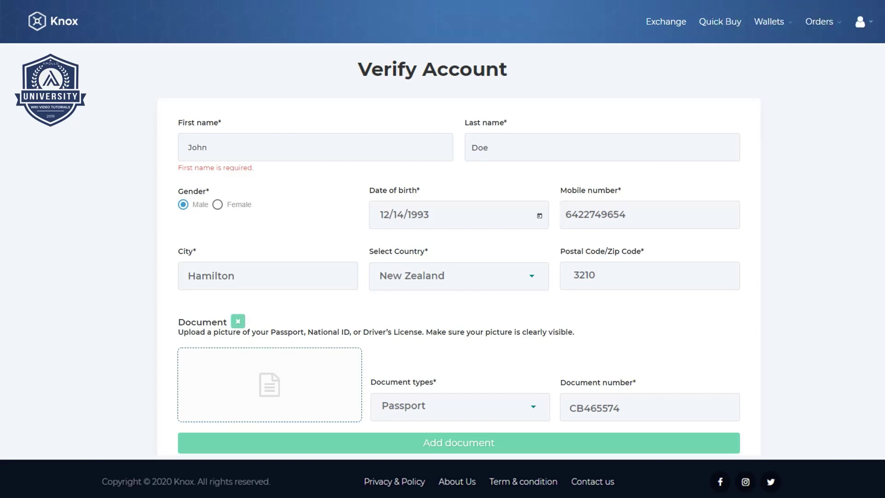
Step: Add the document, upload the selfie holding the ID and submit the KYC application
{"action": "left_click", "coordinate": [504, 448]}
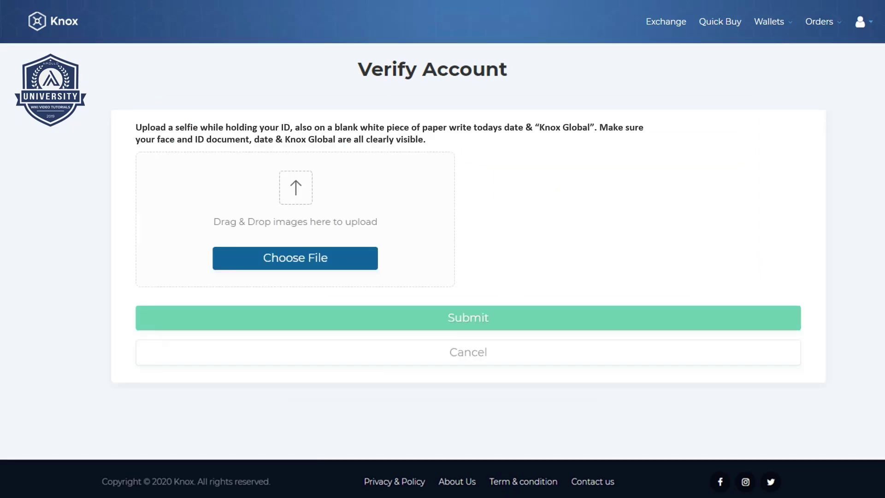
{"action": "left_click", "coordinate": [360, 273]}
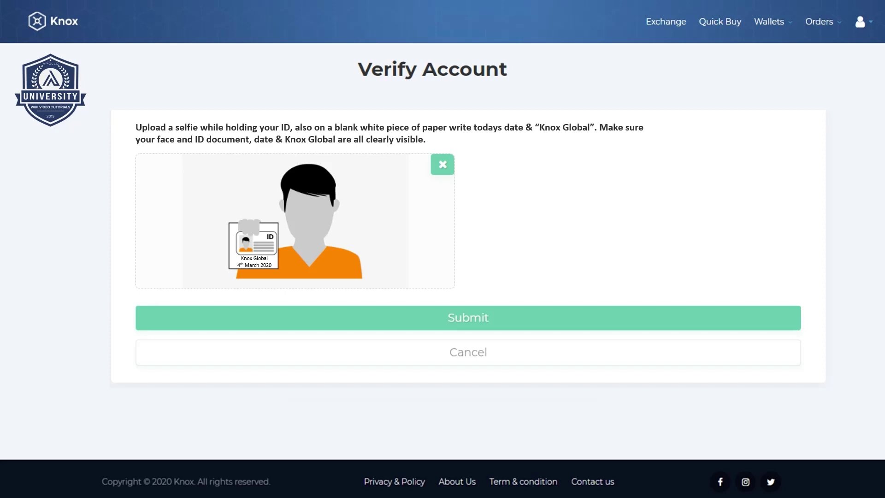
{"action": "left_click", "coordinate": [515, 333]}
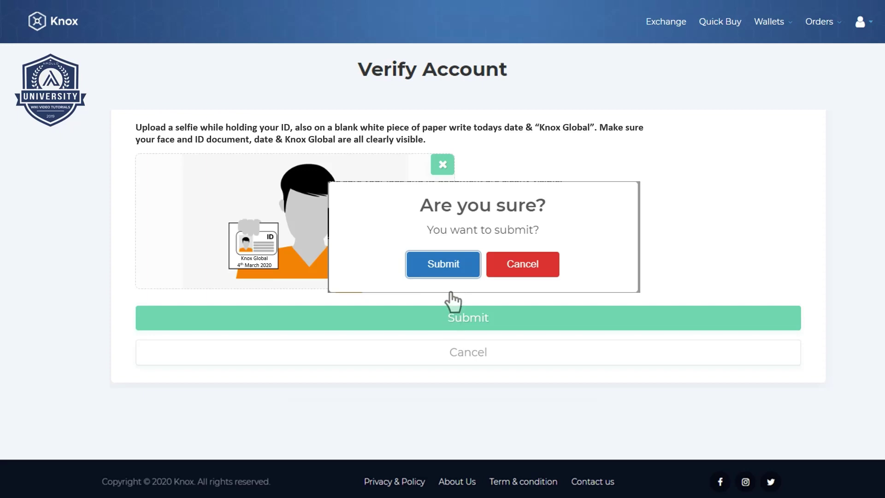
{"action": "left_click", "coordinate": [446, 266]}
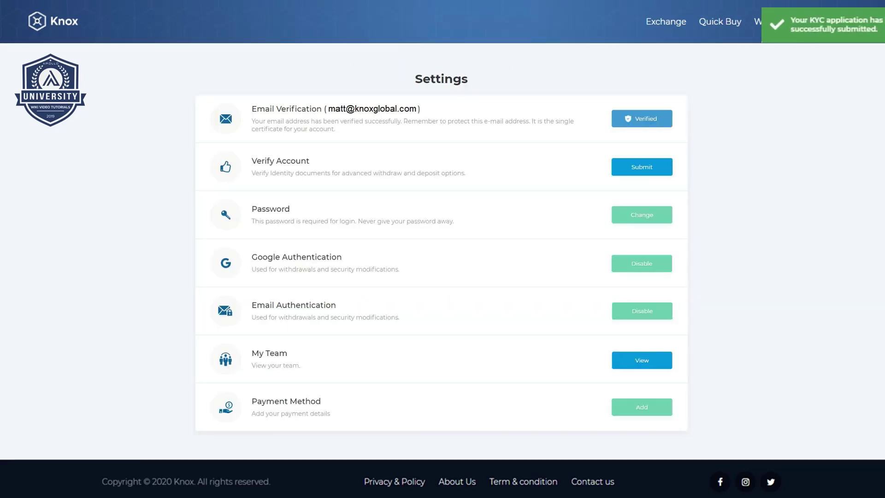